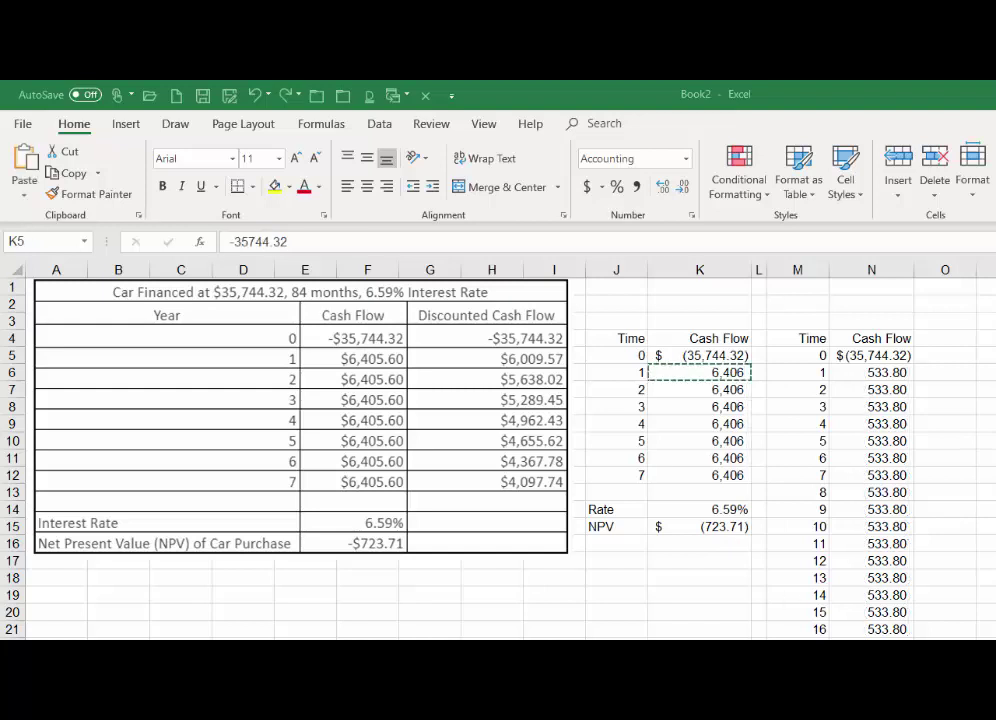
# Step: Examine the annual NPV formula in K15, the monthly schedule's initial outlay in N5 and its payment formula in N6
pyautogui.click(730, 527)
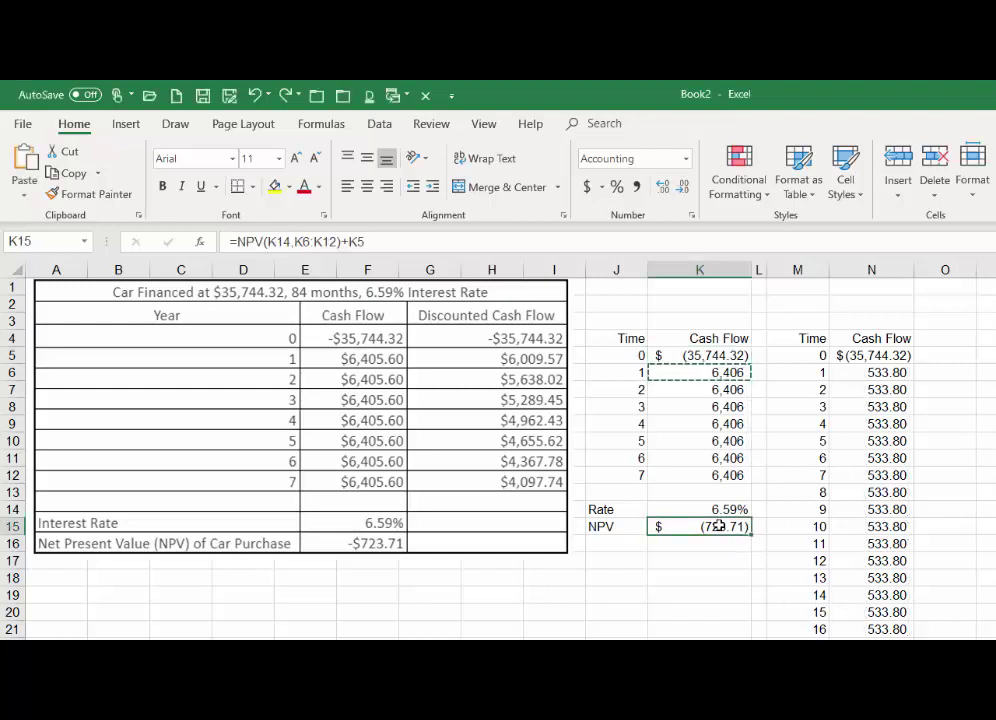
pyautogui.press('Escape')
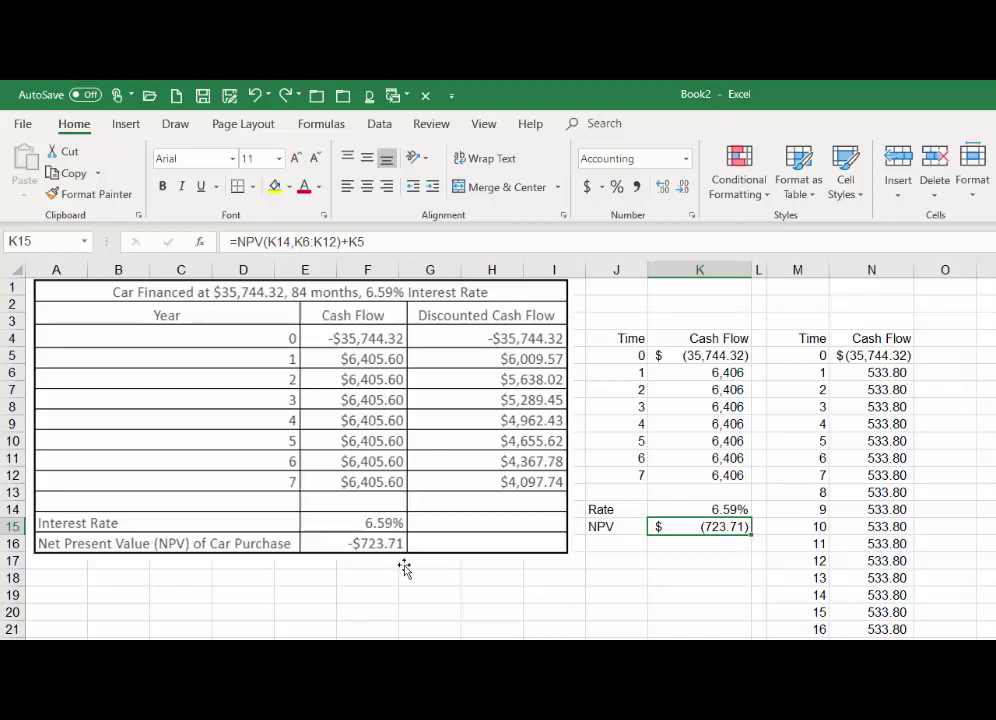
pyautogui.click(853, 355)
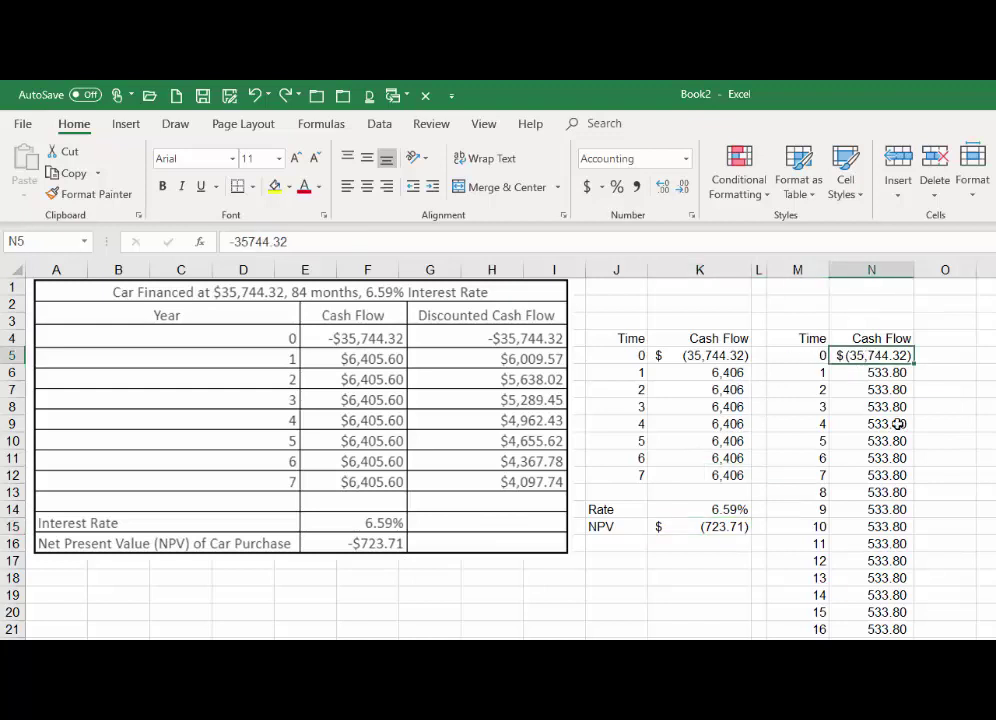
pyautogui.click(886, 374)
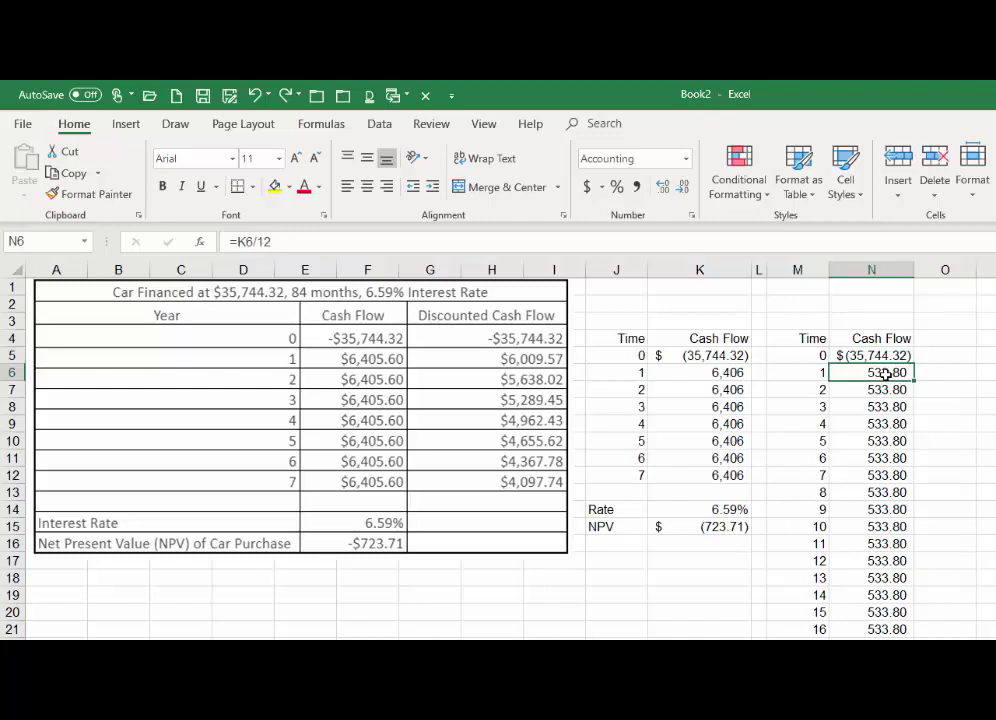
pyautogui.doubleClick(886, 374)
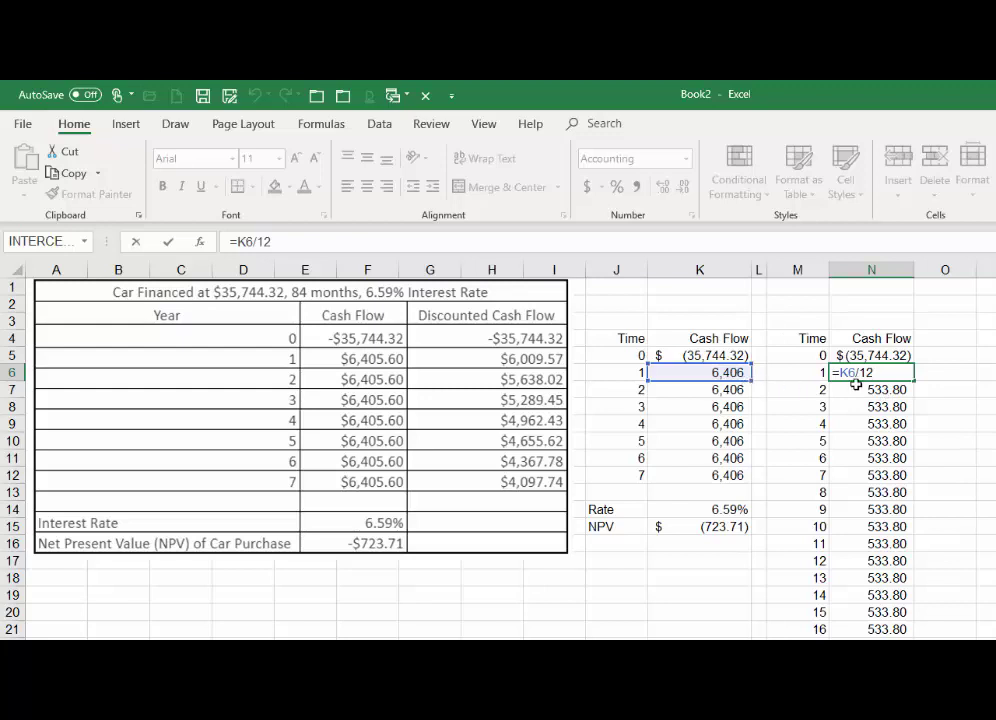
pyautogui.click(787, 421)
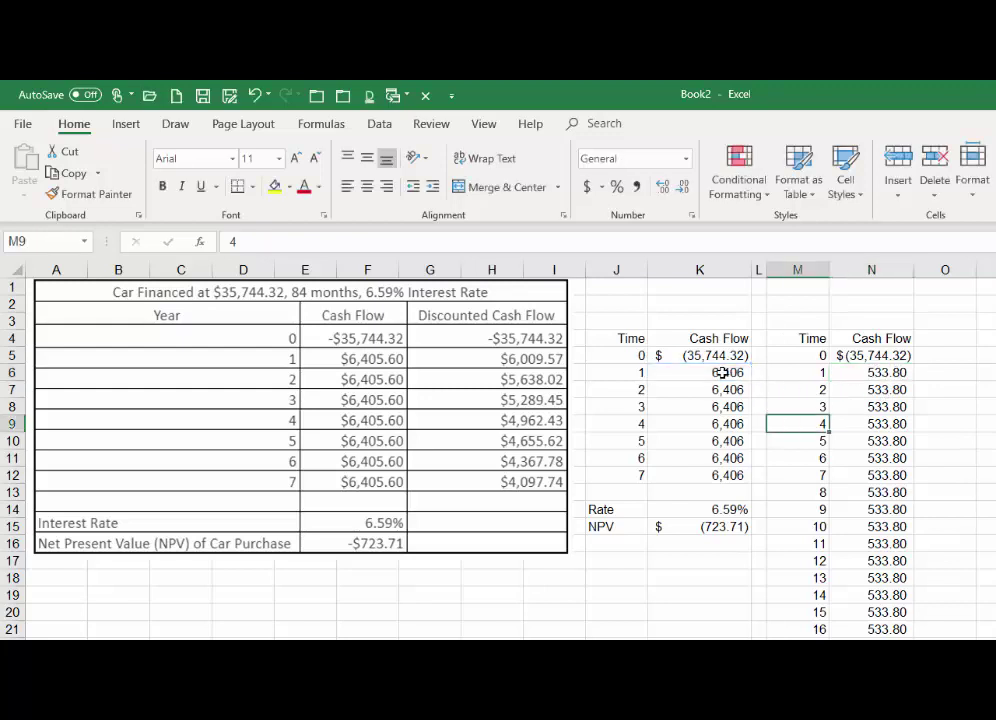
# Step: Format the annual cash flows in K6:K12 in comma style with two decimals
pyautogui.moveTo(722, 372); pyautogui.dragTo(711, 474)
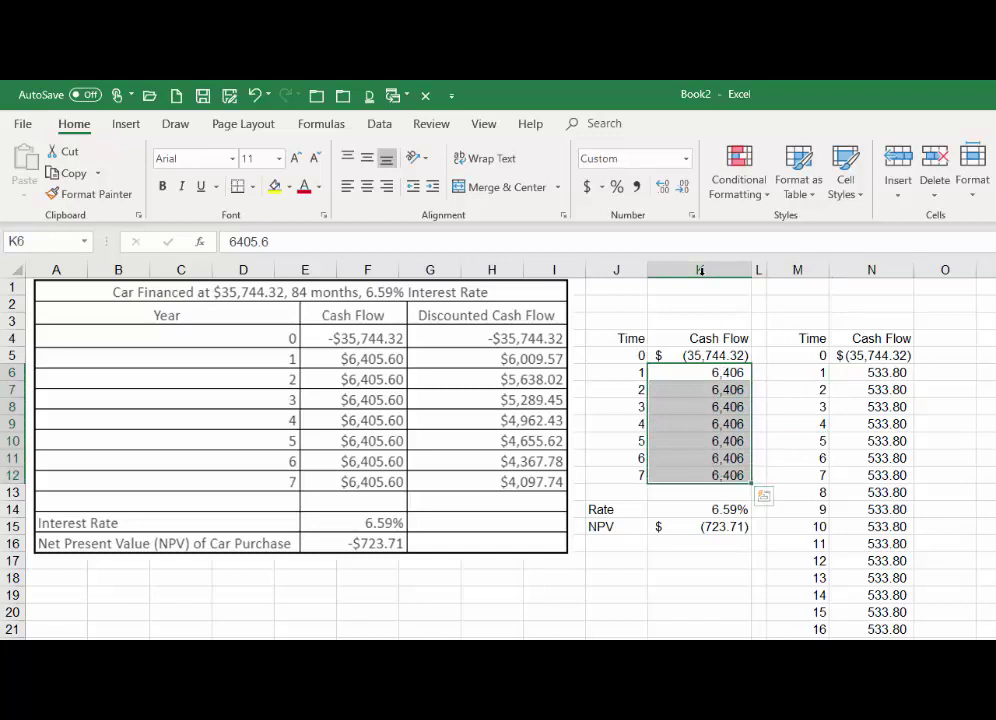
pyautogui.click(636, 187)
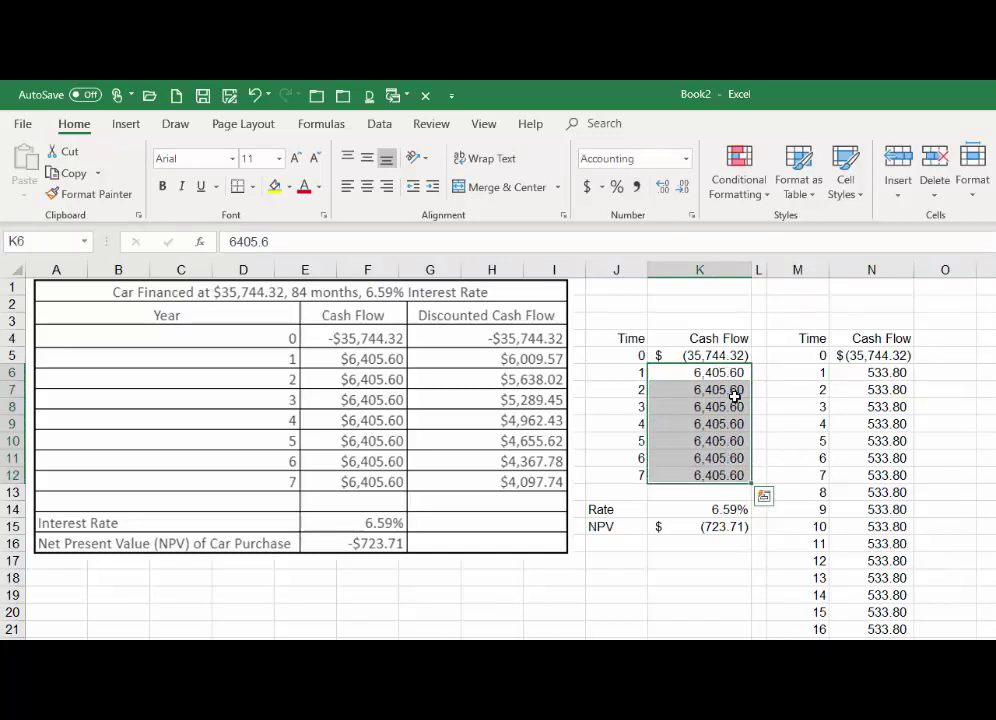
# Step: Examine the monthly payment schedule through its final month, plus the formulas for the monthly rate in N91 and NPV in N92
pyautogui.click(886, 371)
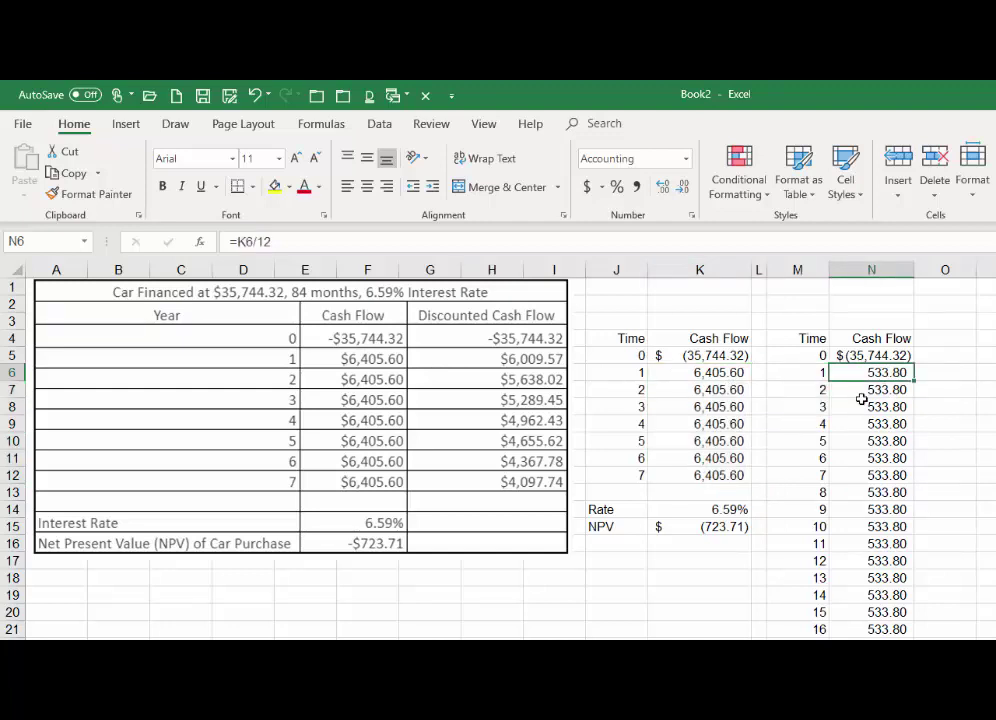
pyautogui.click(817, 471)
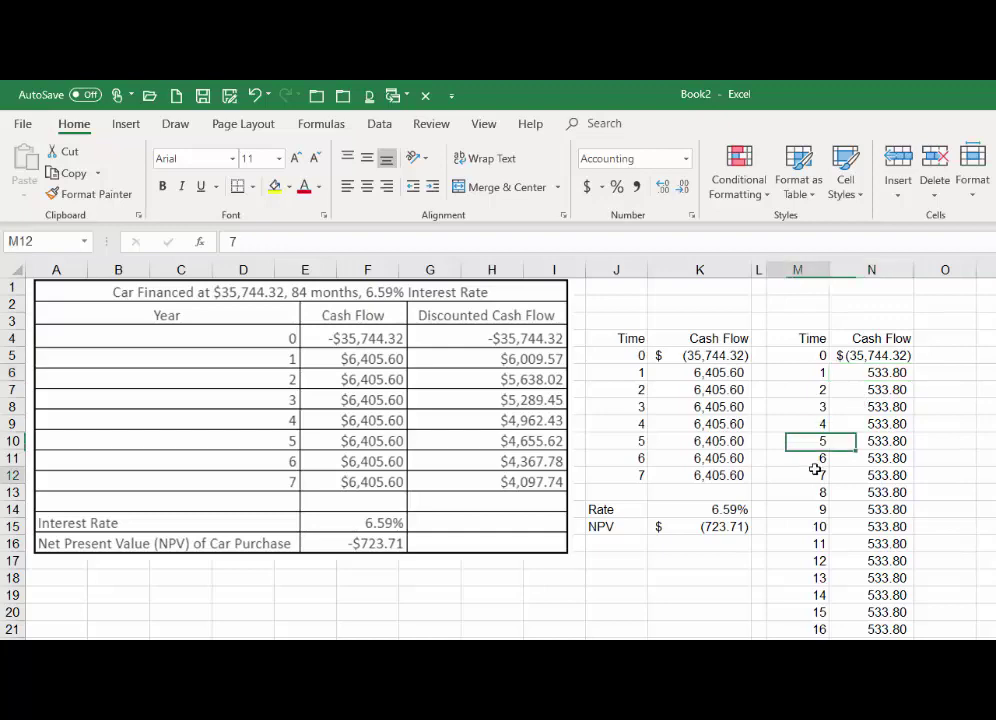
pyautogui.scroll(-9, 815, 470)
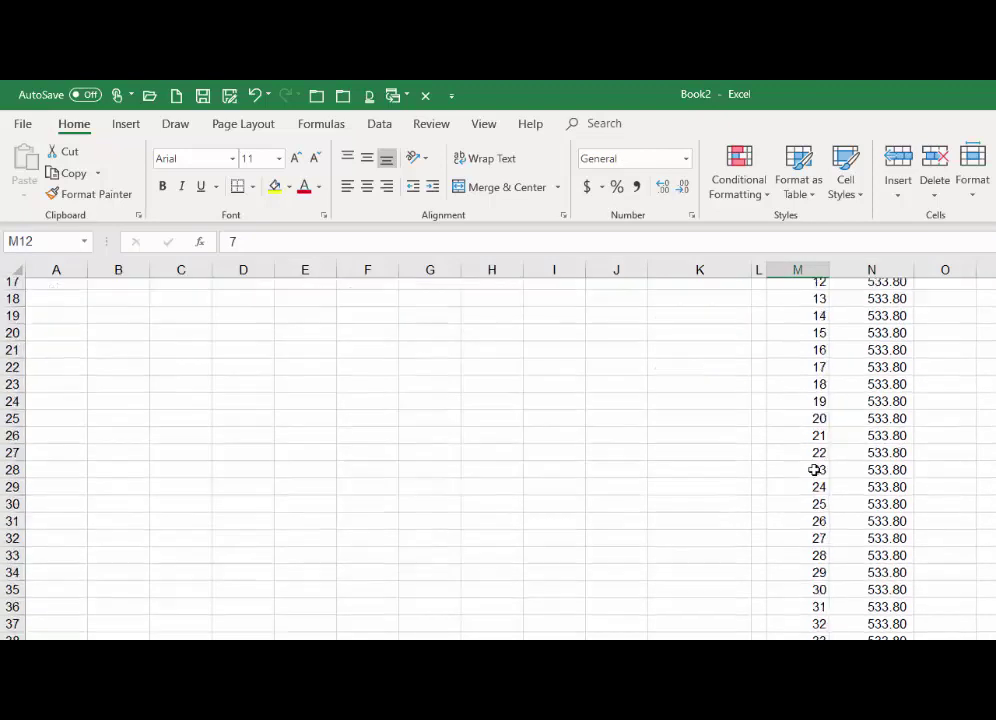
pyautogui.scroll(-13, 815, 470)
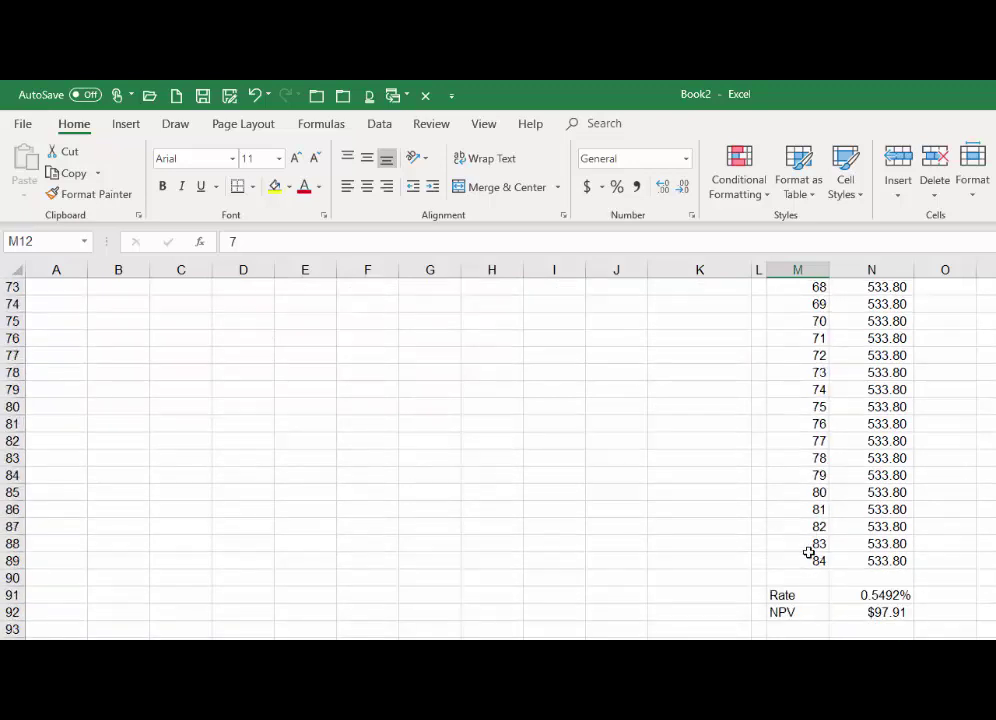
pyautogui.click(871, 594)
pyautogui.doubleClick(871, 594)
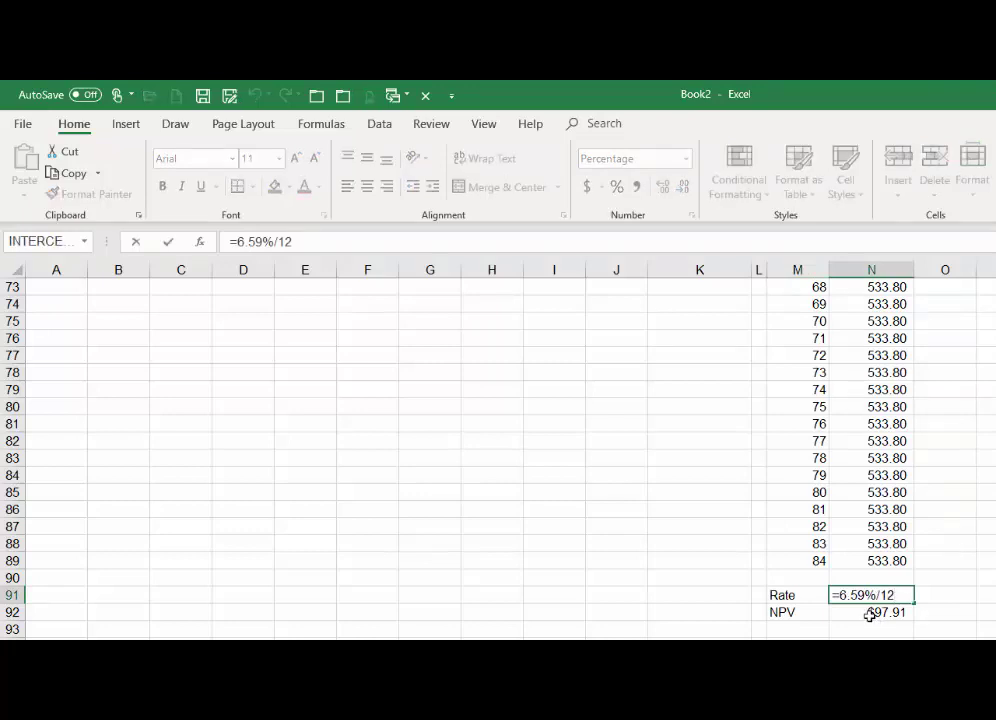
pyautogui.click(871, 614)
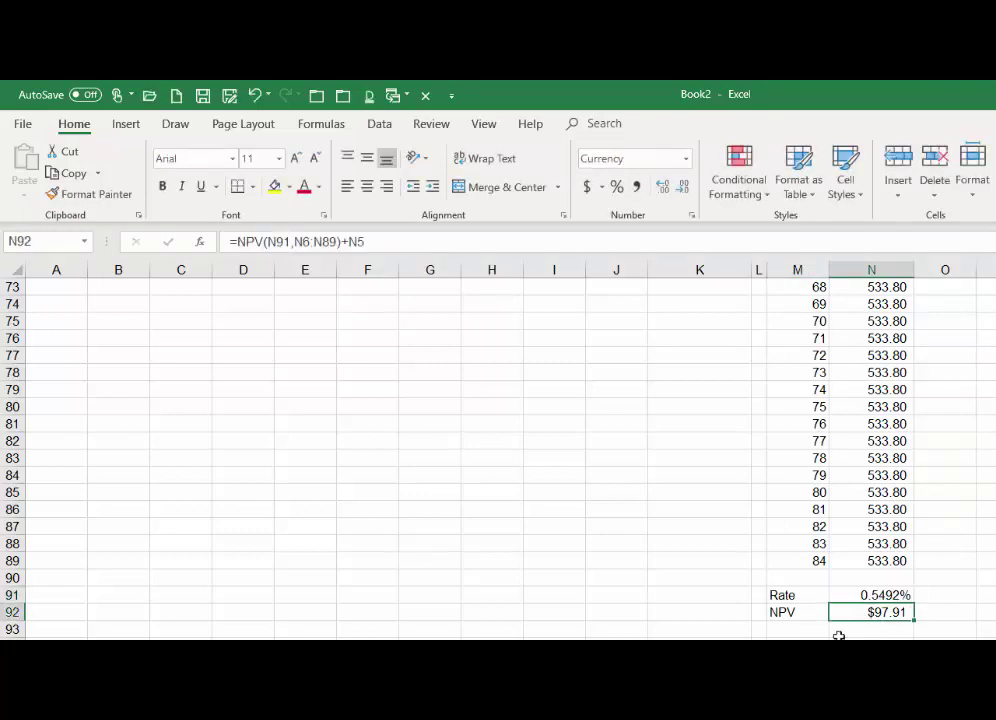
# Step: Remove the initial outlay term +N5 from the monthly NPV formula in N92, leaving =NPV(N91,N6:N89)
pyautogui.press('F2')
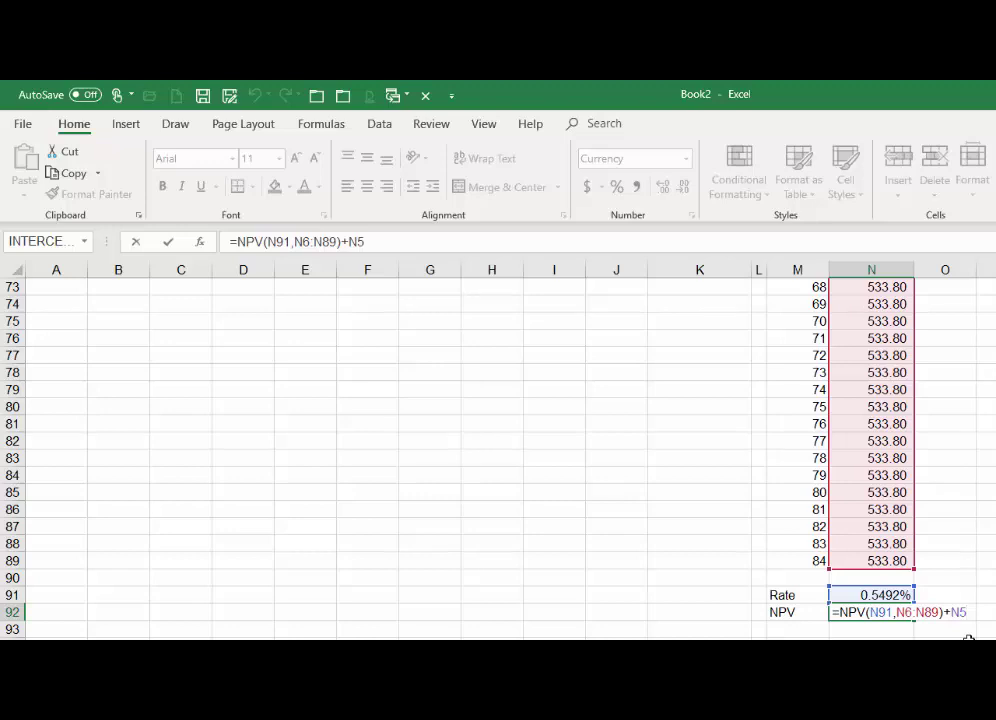
pyautogui.press('BackSpace')
pyautogui.press('BackSpace')
pyautogui.press('BackSpace')
pyautogui.press('Return')
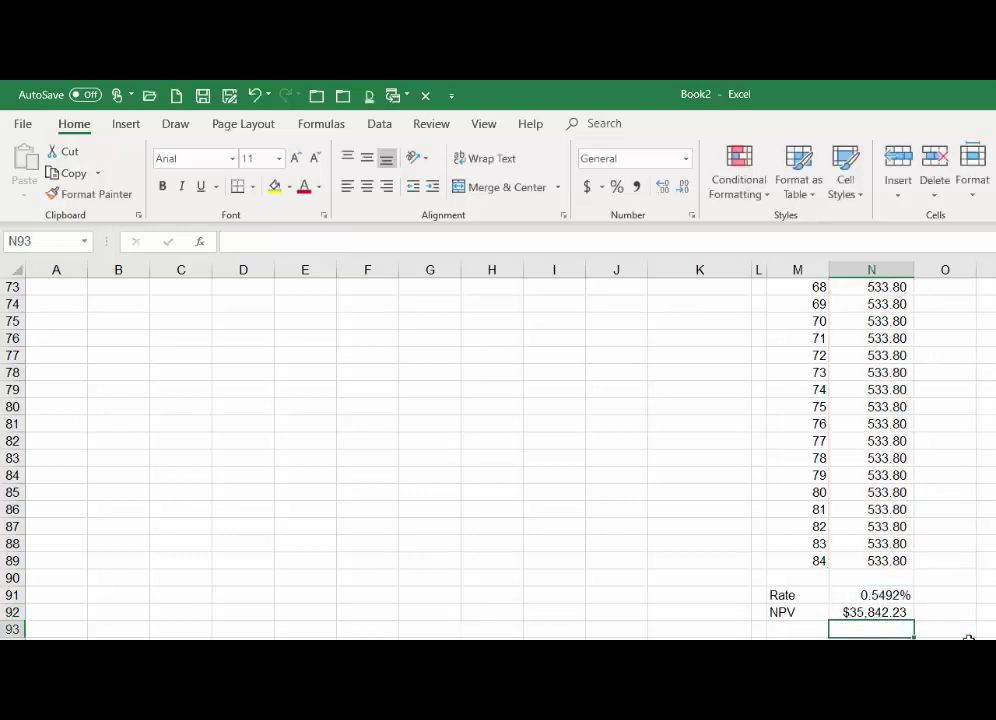
# Step: Inspect the function arguments of the NPV formula in N92, checking the rate and the Value1 cash flow range
pyautogui.press('Up')
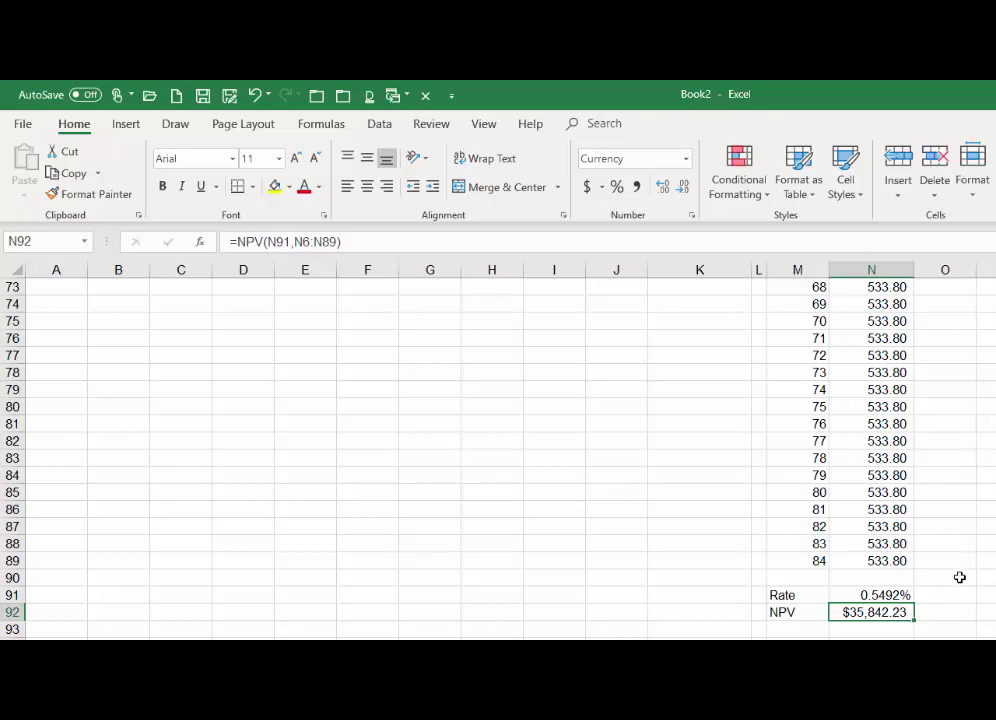
pyautogui.press('F2')
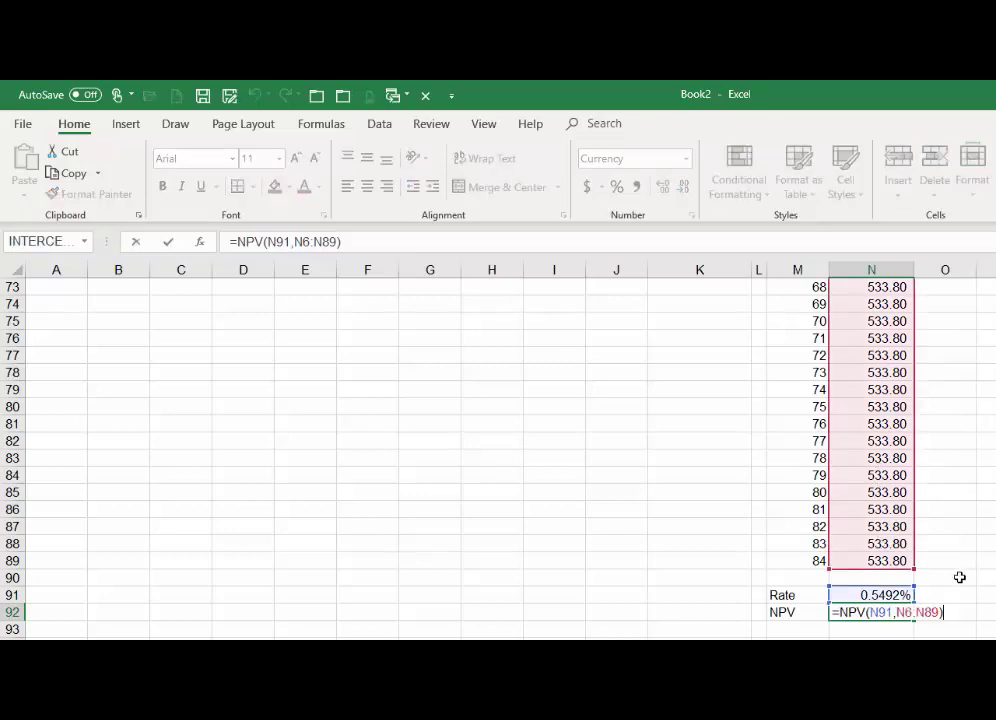
pyautogui.click(201, 242)
pyautogui.moveTo(627, 394); pyautogui.dragTo(602, 295)
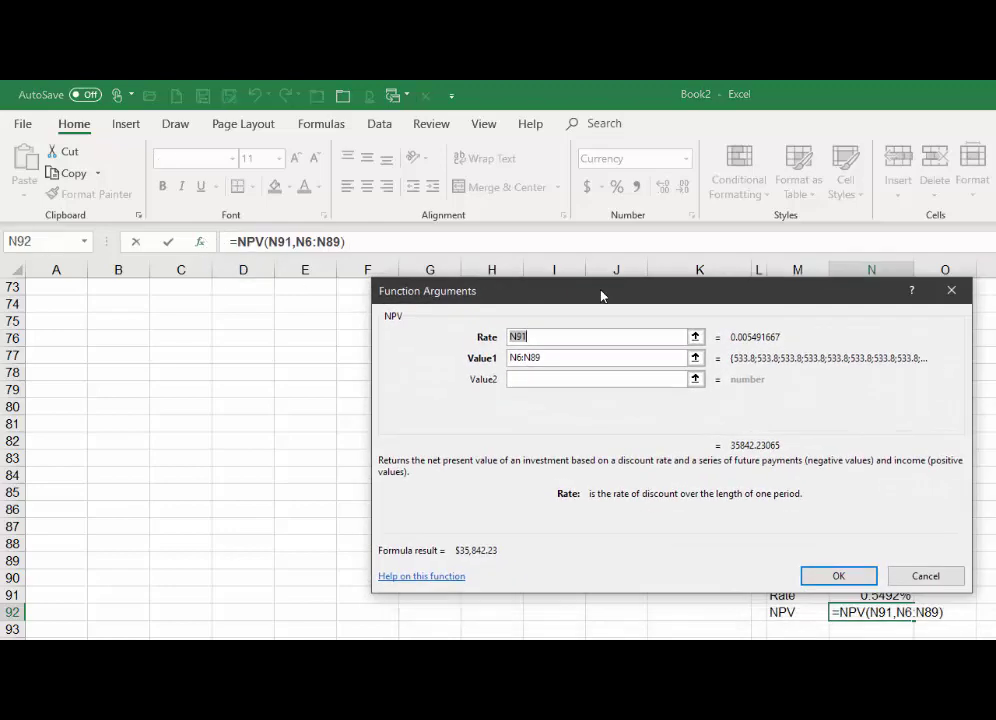
pyautogui.click(558, 357)
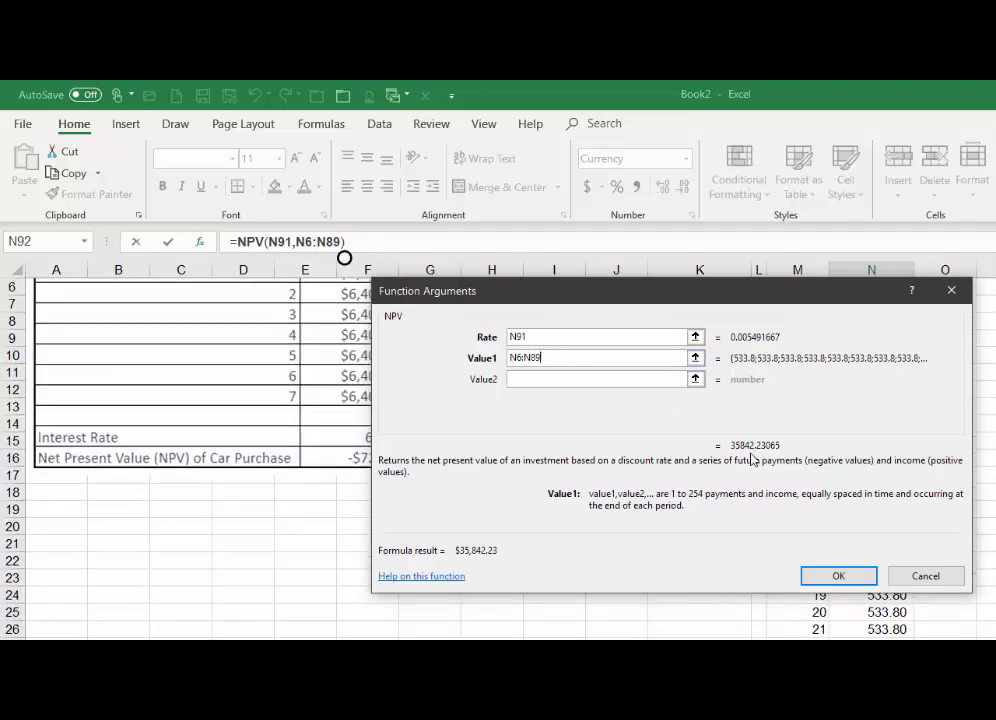
pyautogui.click(838, 576)
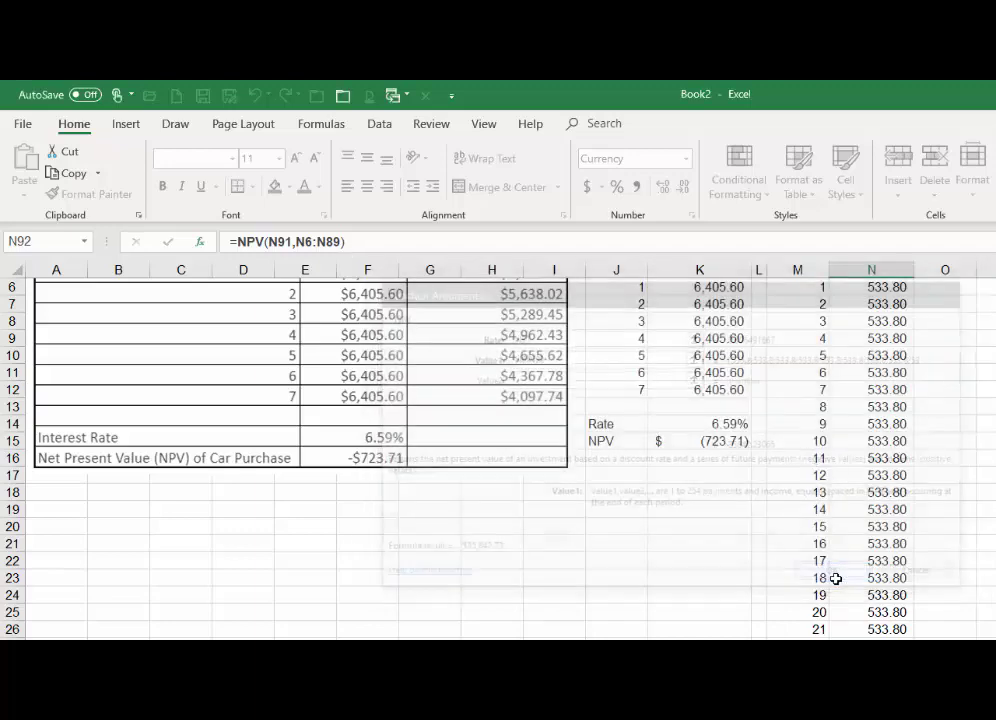
# Step: Add the initial outlay in N5 to the monthly NPV formula in N92, making it =NPV(N91,N6:N89)+N5
pyautogui.scroll(-20, 836, 578)
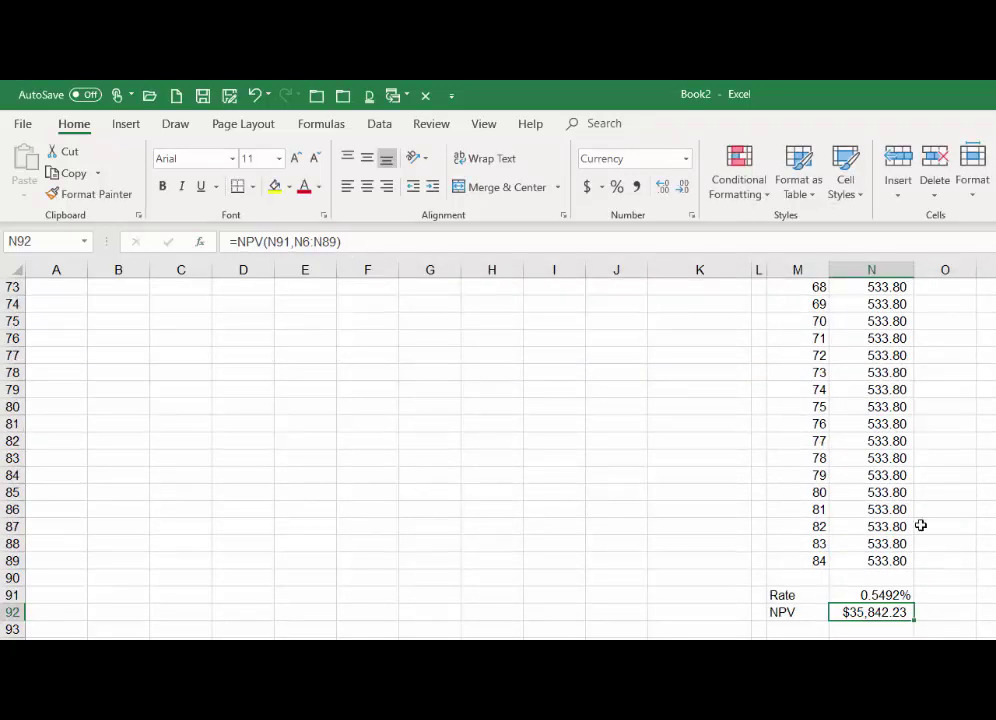
pyautogui.press('F2')
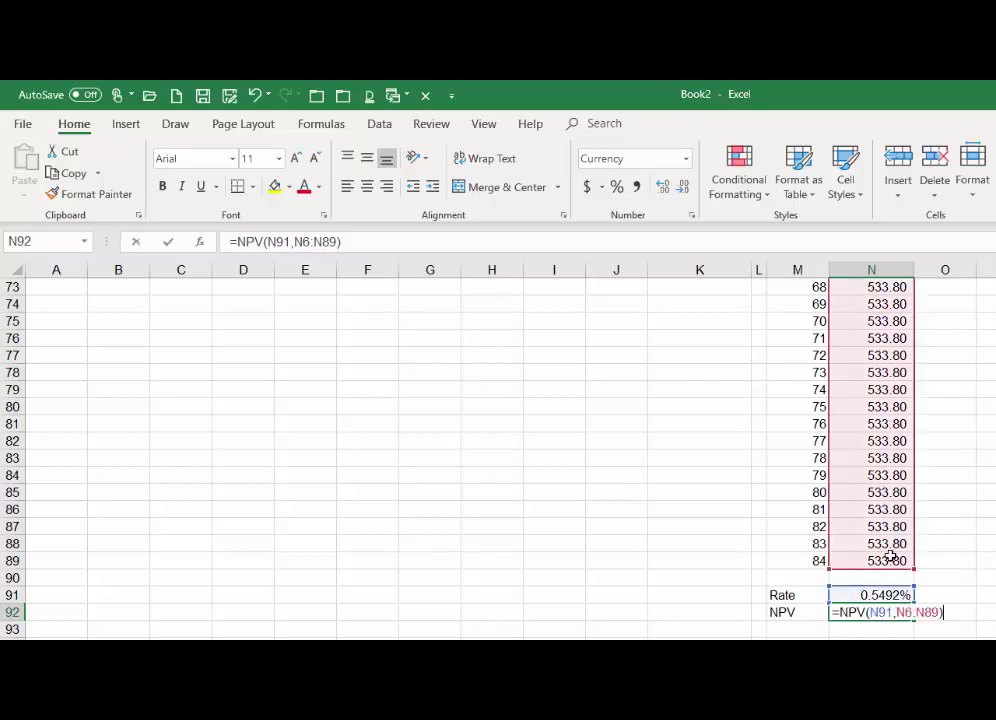
pyautogui.write('+')
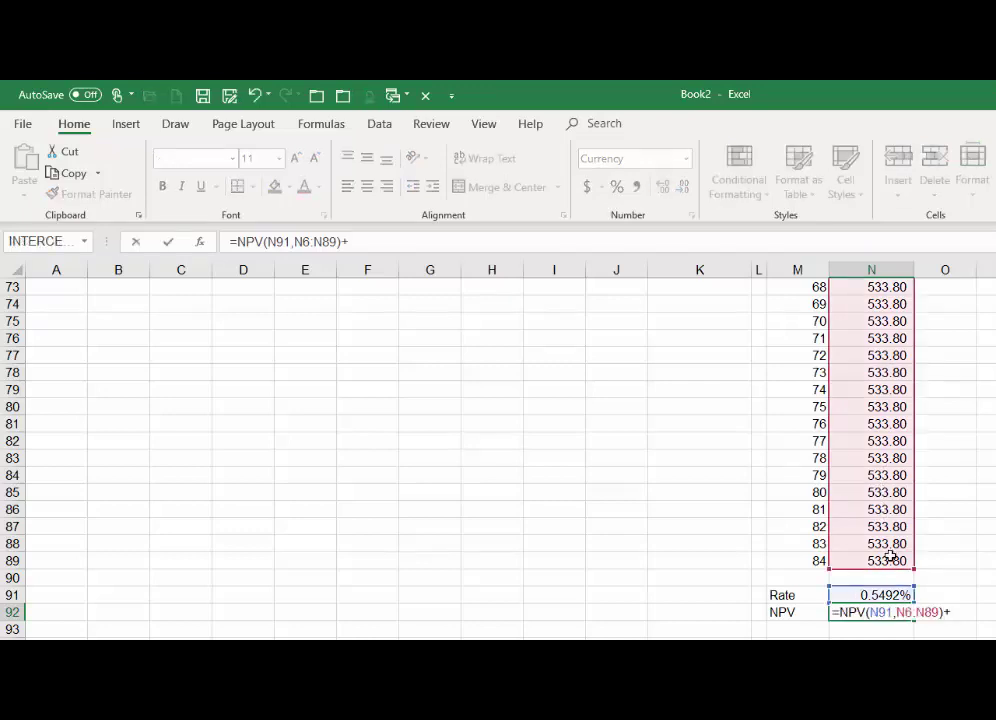
pyautogui.scroll(14, 890, 556)
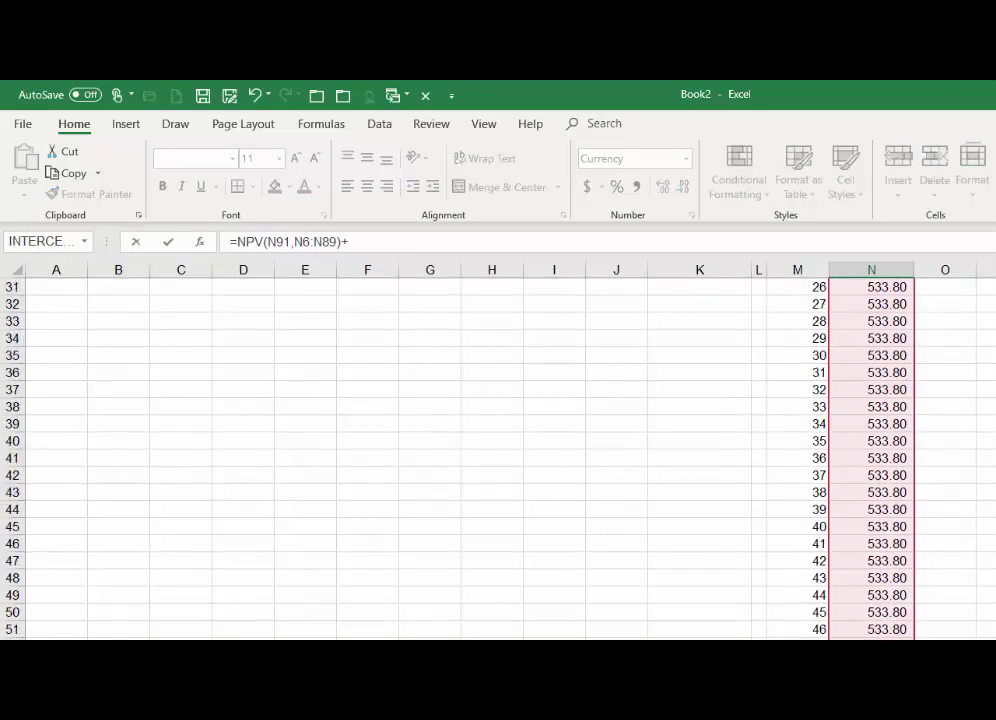
pyautogui.scroll(10, 940, 416)
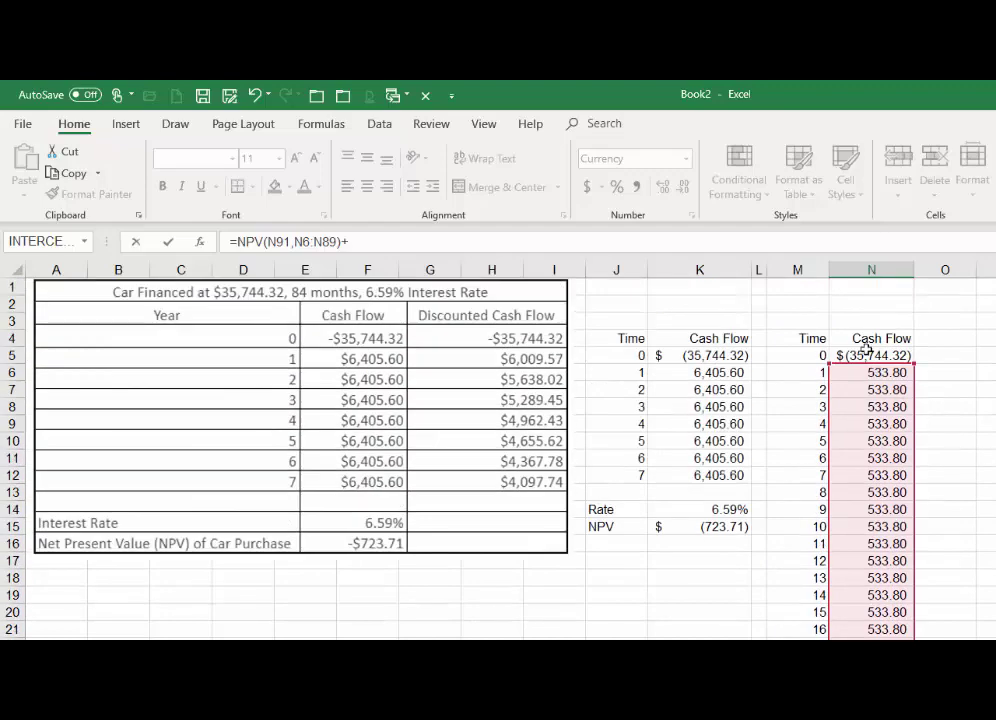
pyautogui.click(857, 355)
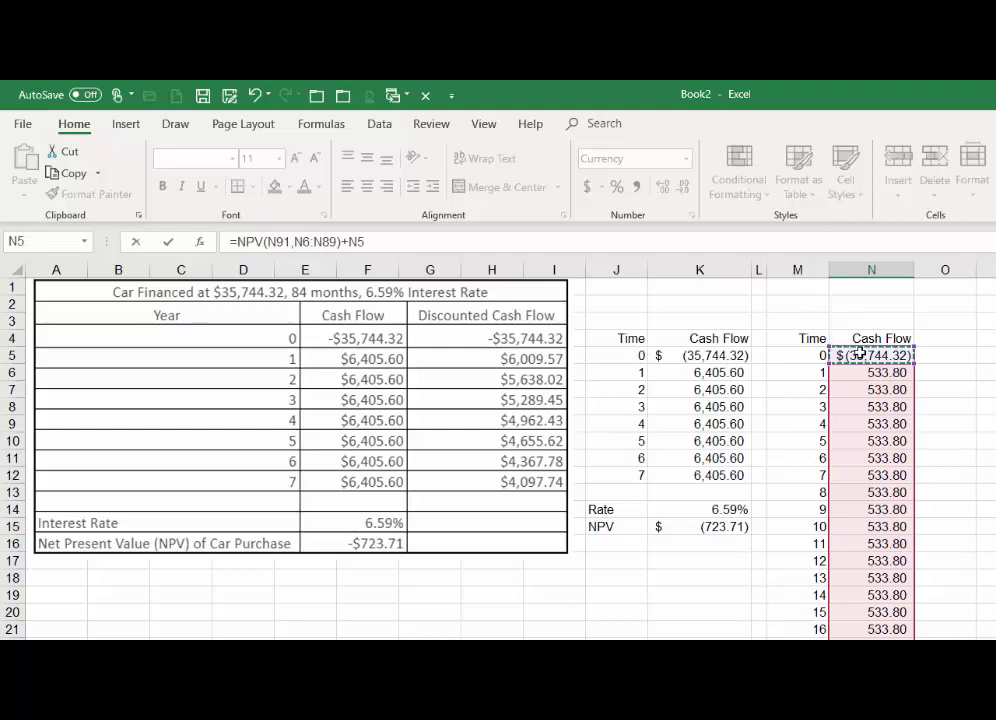
pyautogui.press('Return')
pyautogui.scroll(-20, 860, 351)
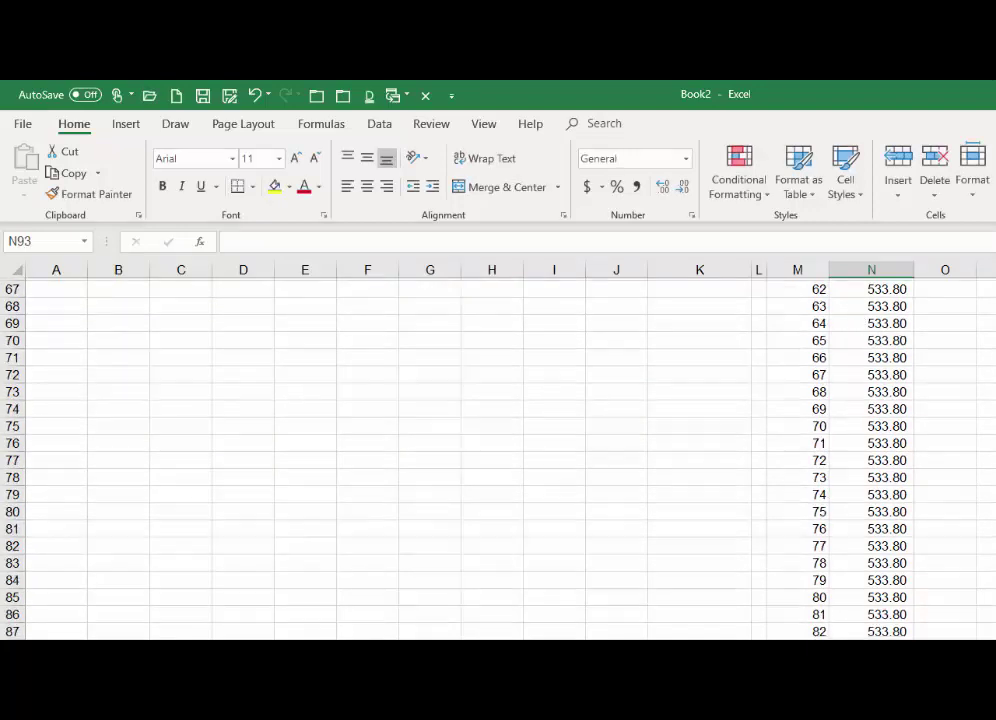
pyautogui.scroll(-3, 870, 580)
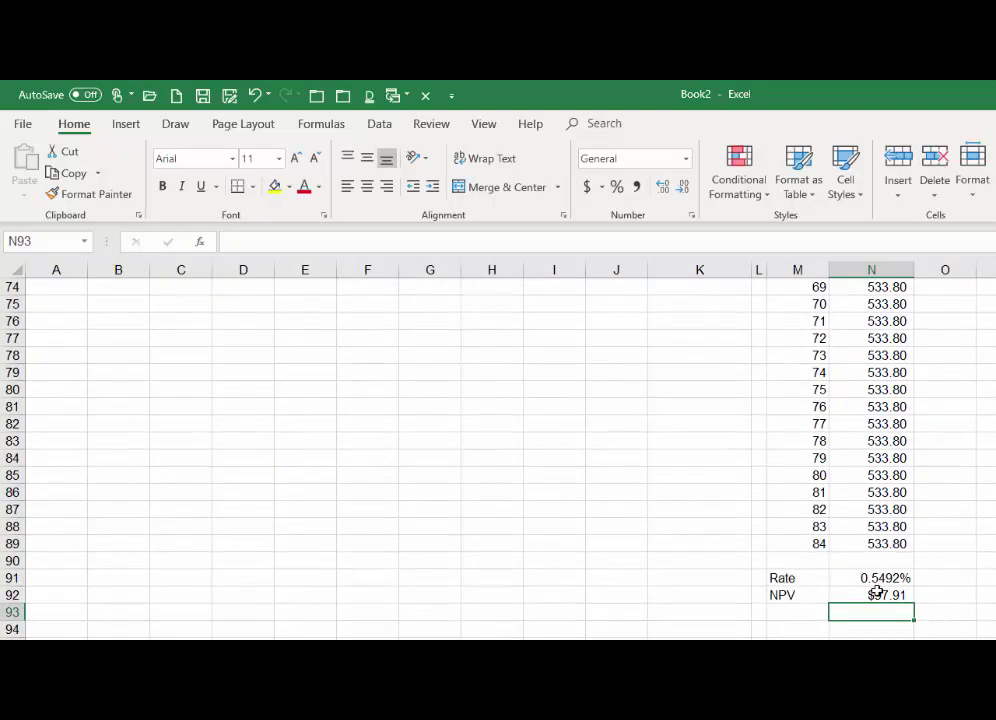
# Step: Review the monthly NPV in N92 against the initial outlay in N5 and the annual NPV analysis
pyautogui.click(876, 593)
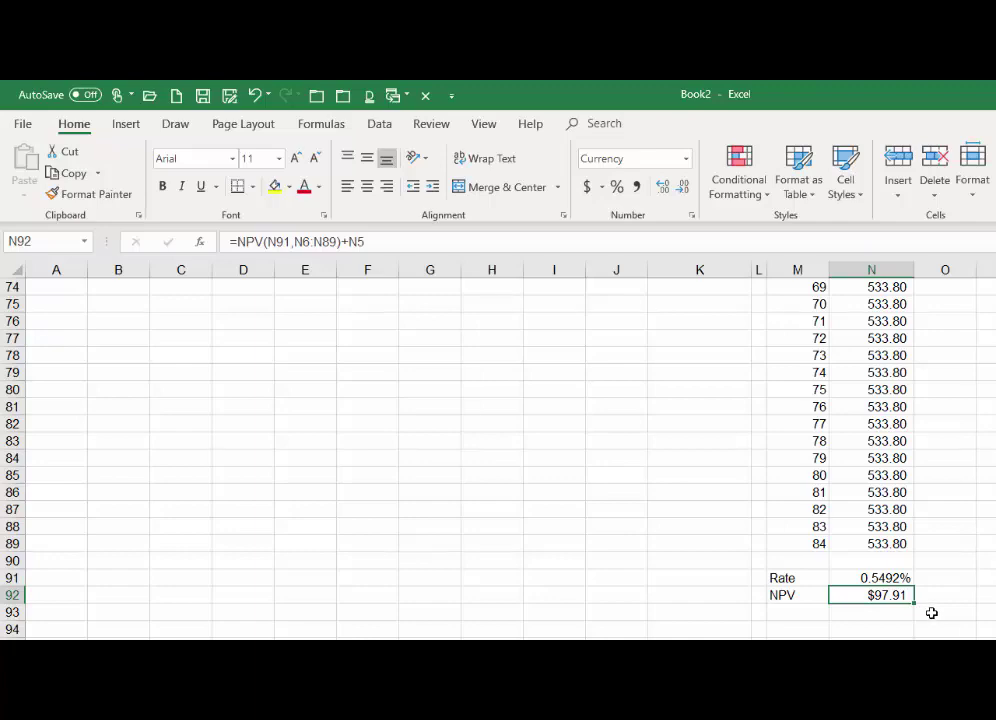
pyautogui.scroll(4, 500, 460)
pyautogui.scroll(20, 500, 460)
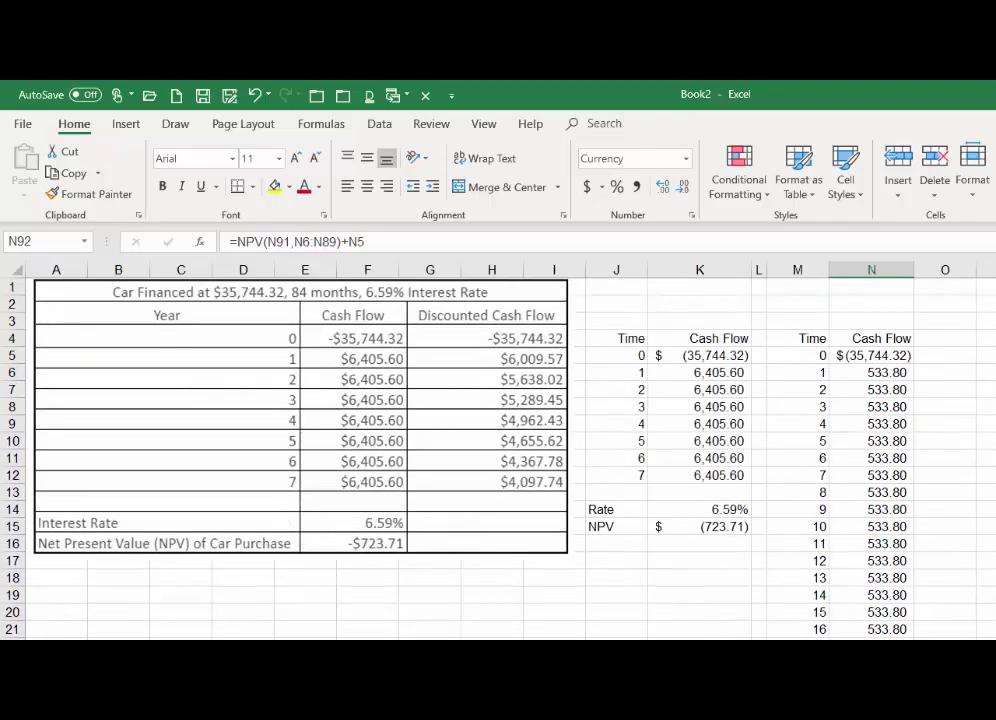
pyautogui.click(873, 356)
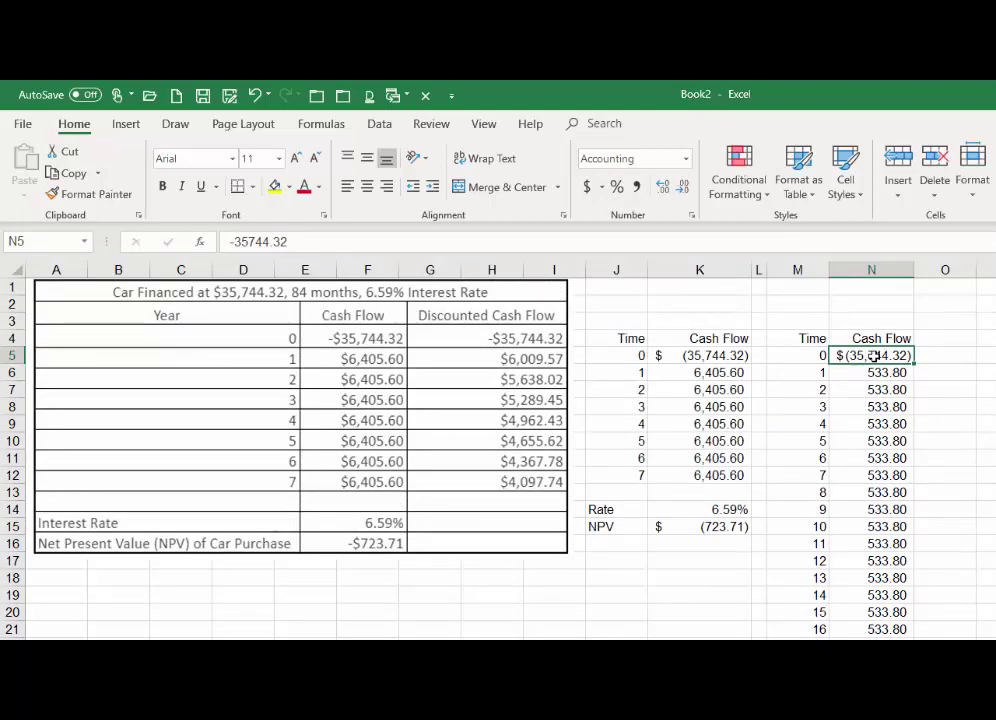
pyautogui.scroll(-10, 912, 431)
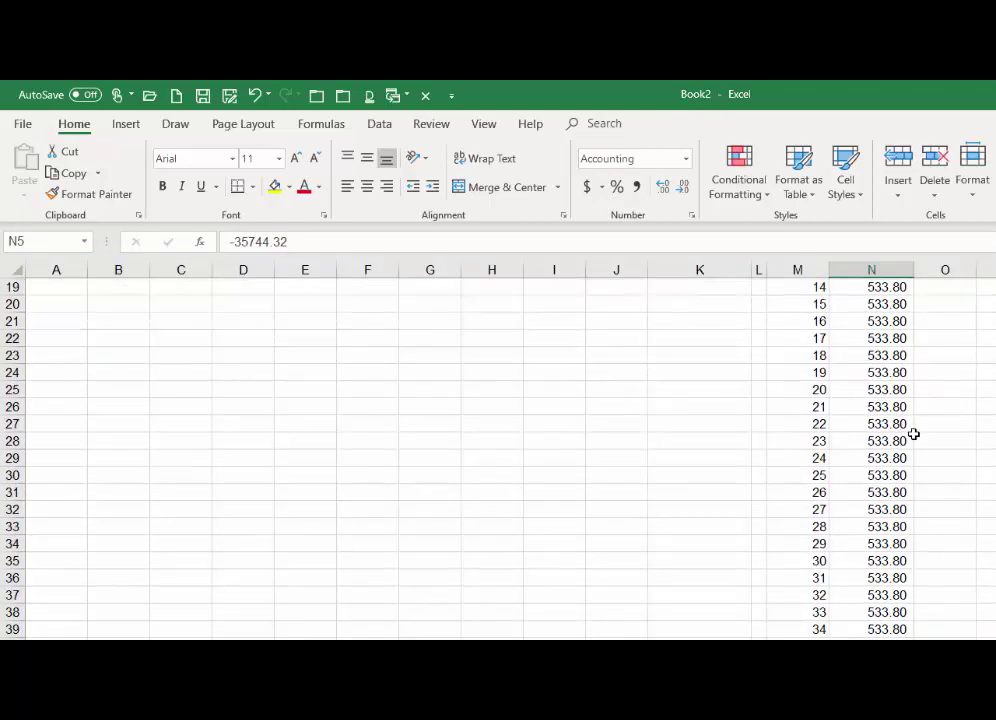
pyautogui.scroll(-15, 913, 435)
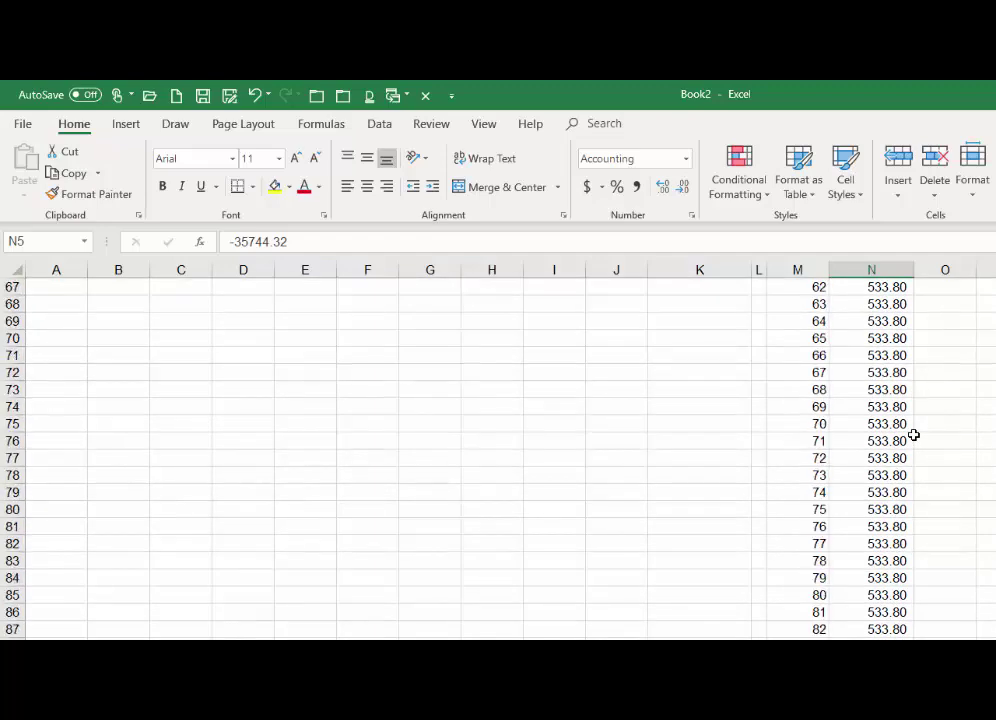
pyautogui.click(891, 561)
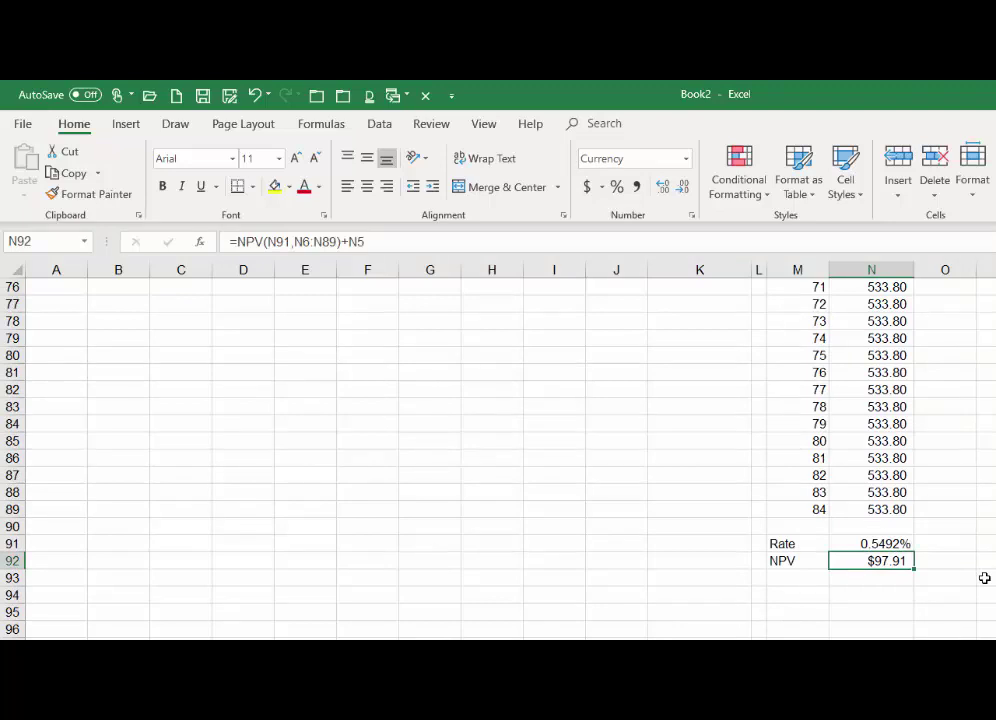
pyautogui.scroll(7, 984, 578)
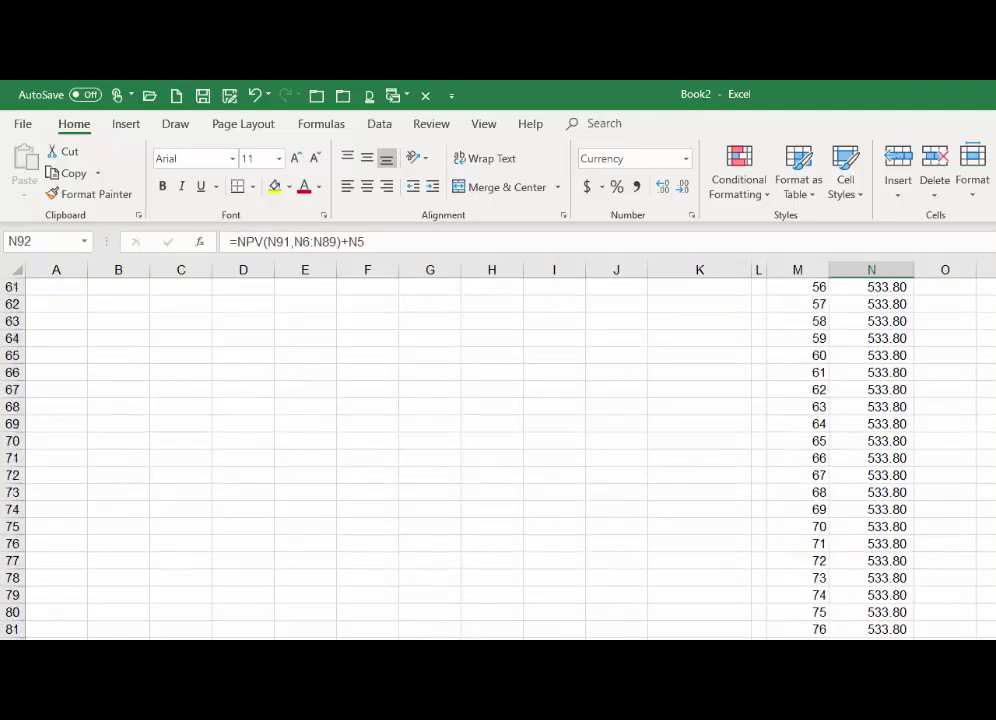
pyautogui.scroll(18, 984, 578)
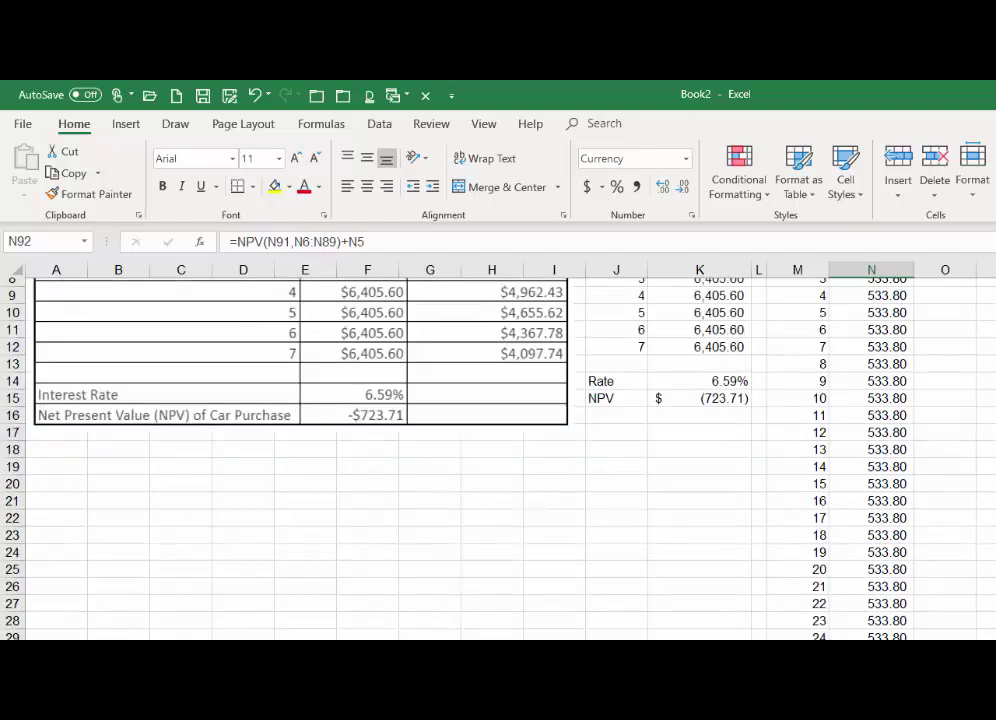